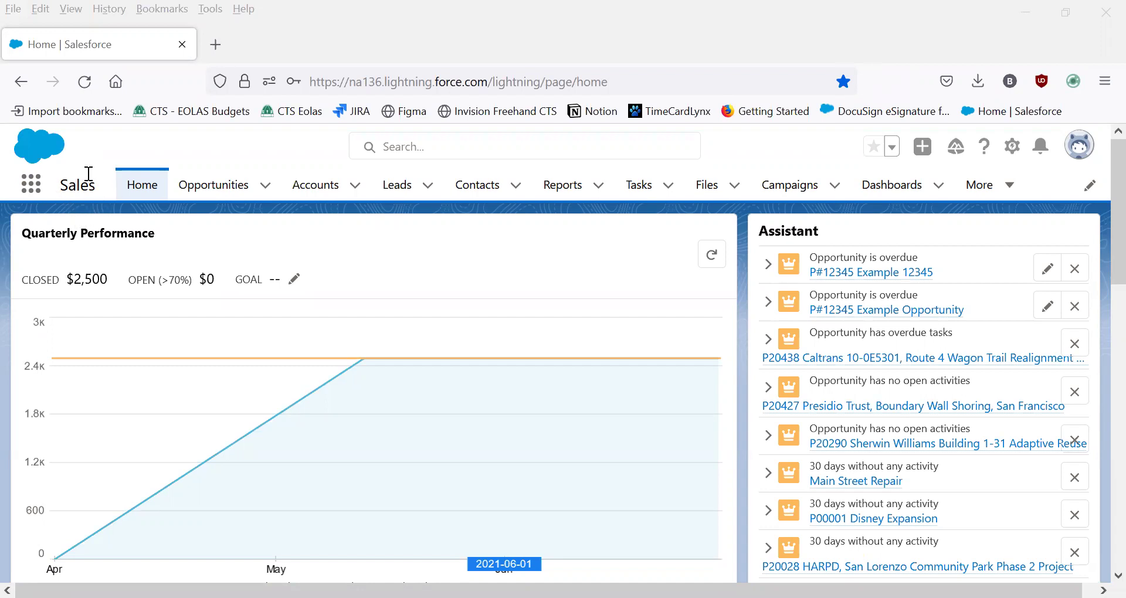
# Search the App Launcher for 'sales', then dismiss the app search
pyautogui.click(29, 188)
pyautogui.write('sales')
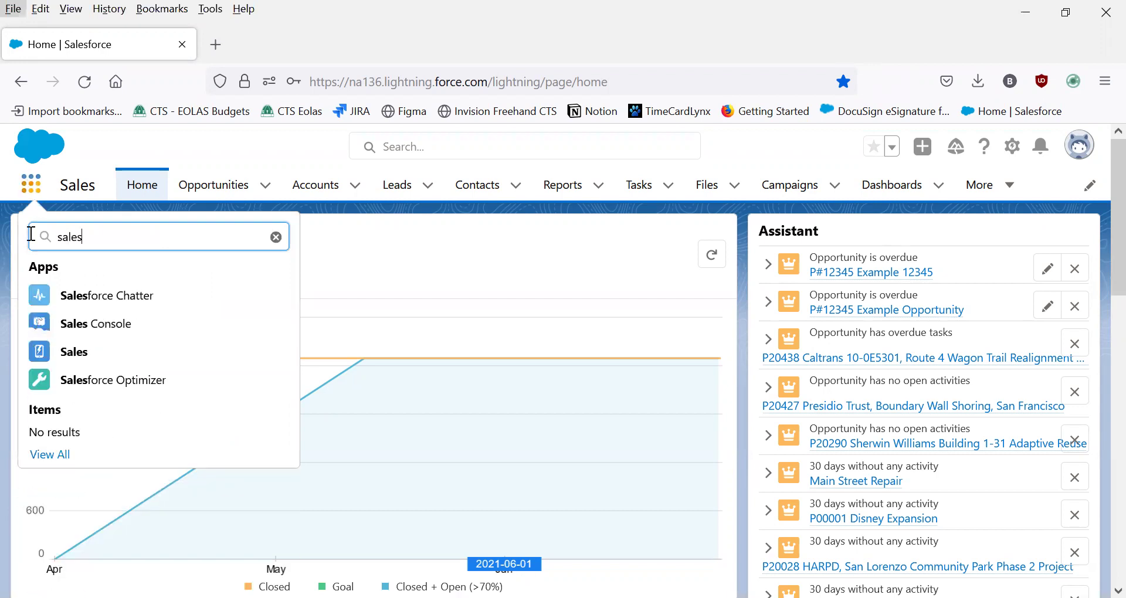
pyautogui.click(224, 147)
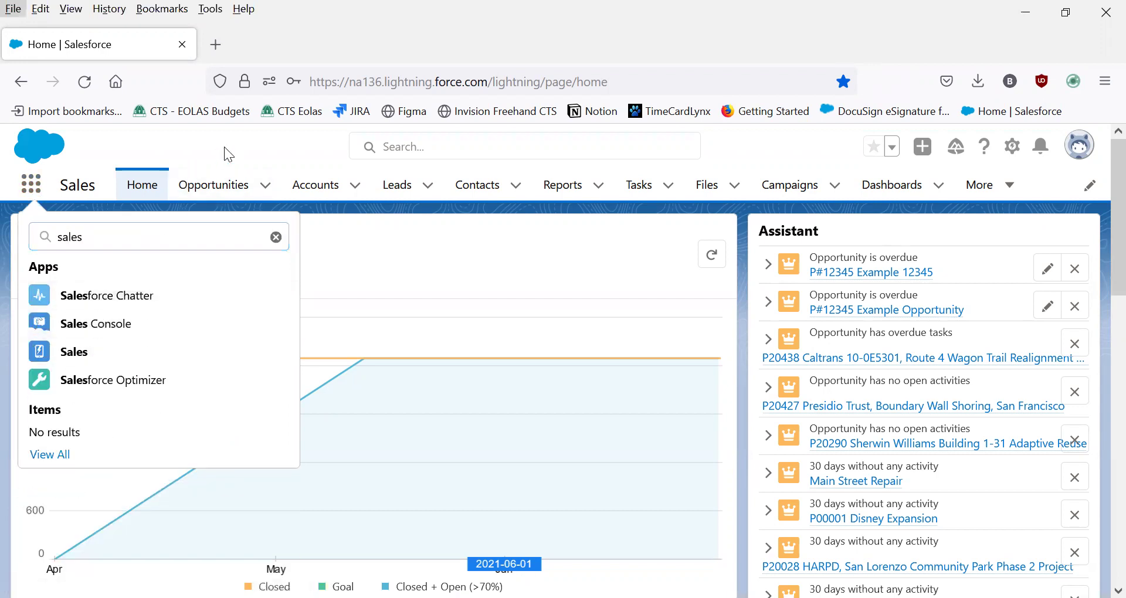
# Go to the Accounts list, filter it for 'Disneyland', and open that account record
pyautogui.click(319, 193)
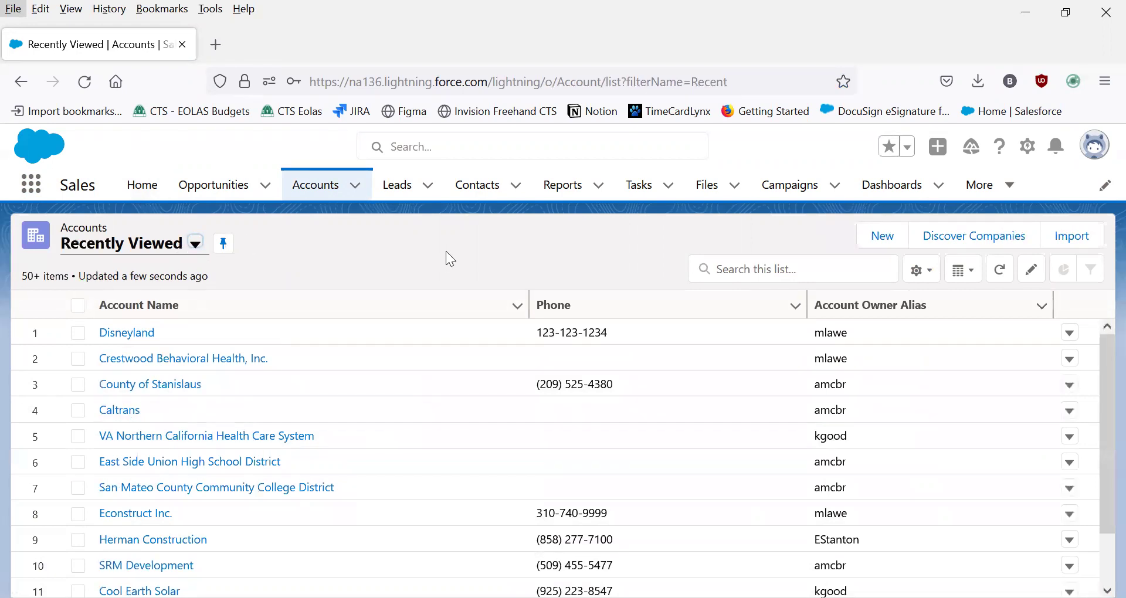
pyautogui.click(746, 273)
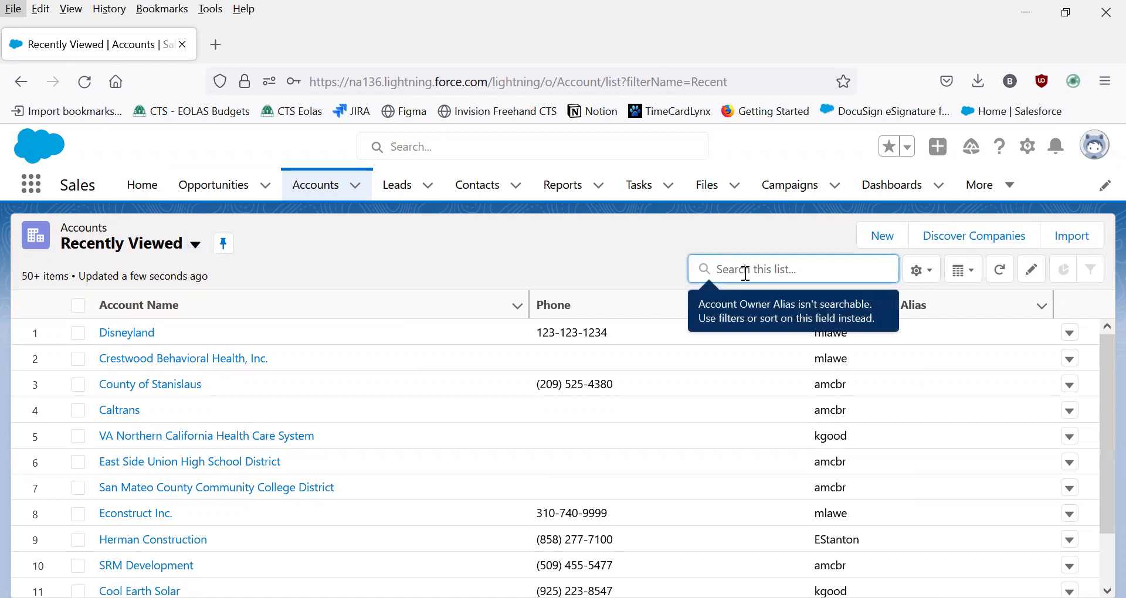
pyautogui.write('Disneyland')
pyautogui.click(136, 337)
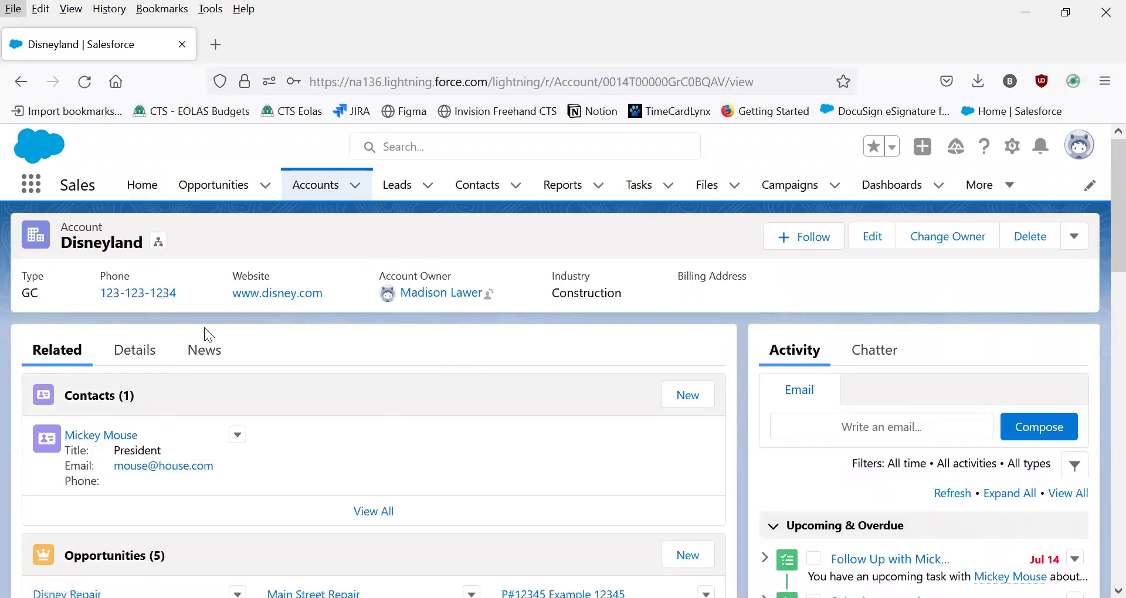
pyautogui.scroll(-2, 408, 338)
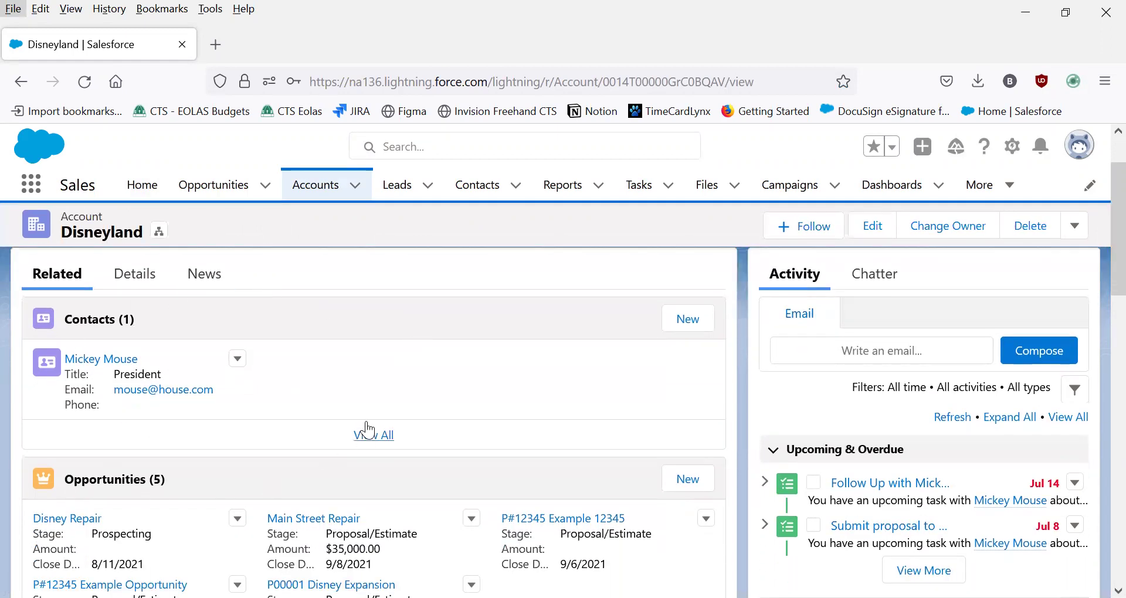
pyautogui.scroll(-3, 366, 421)
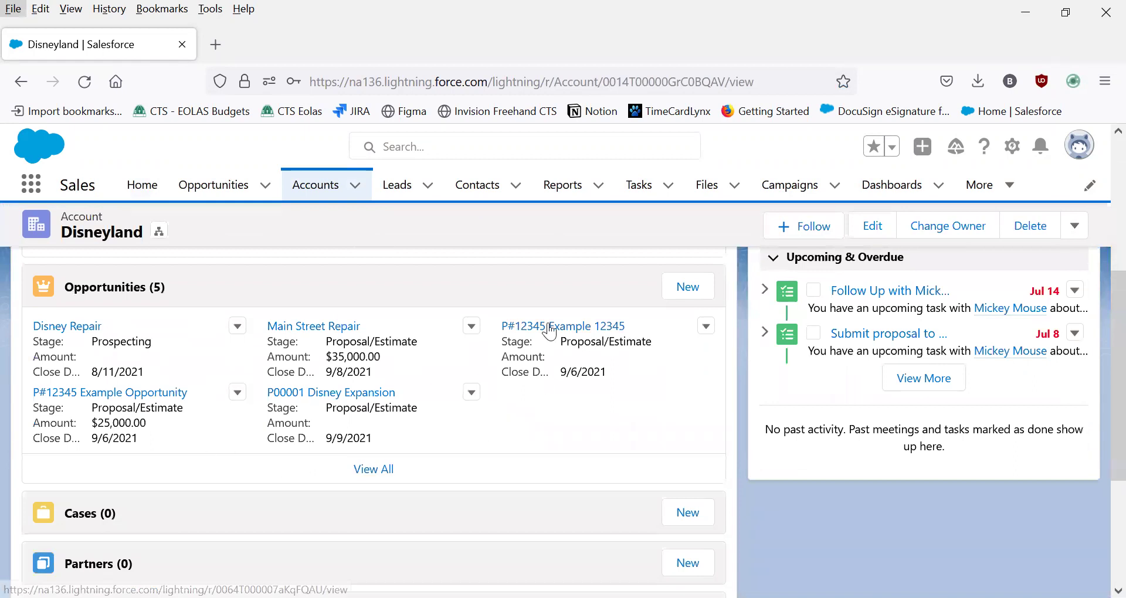
pyautogui.scroll(1, 905, 351)
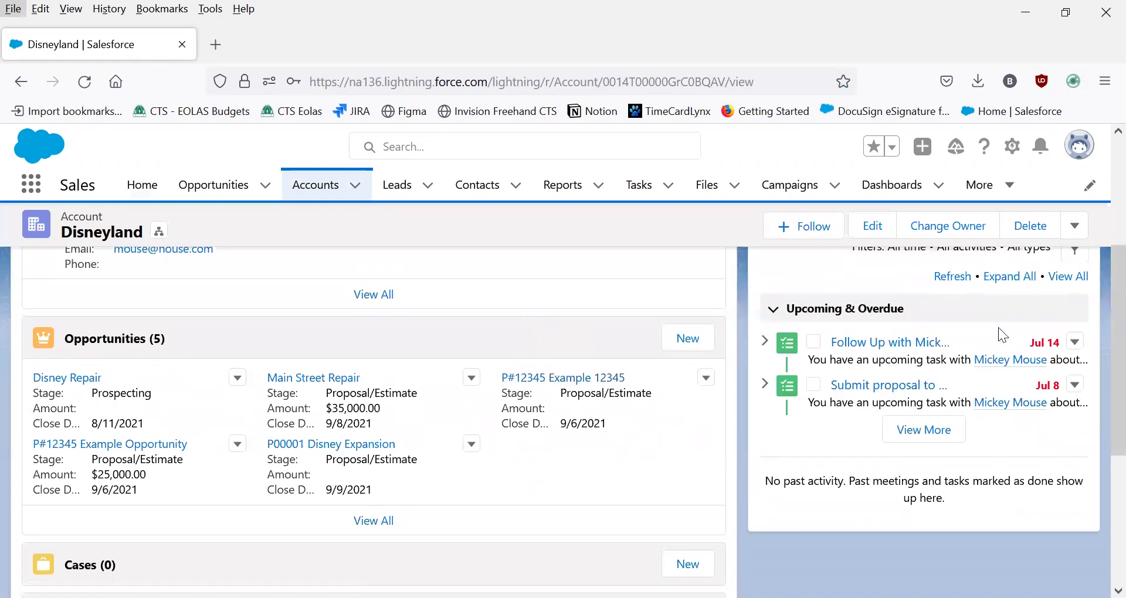
pyautogui.scroll(-4, 685, 466)
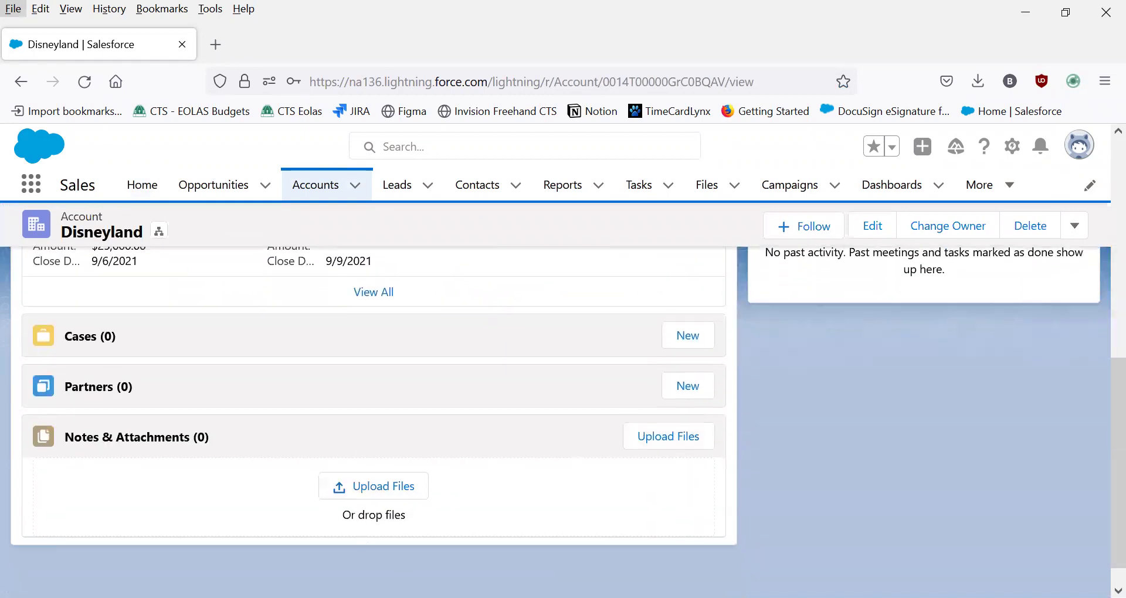
pyautogui.scroll(4, 467, 444)
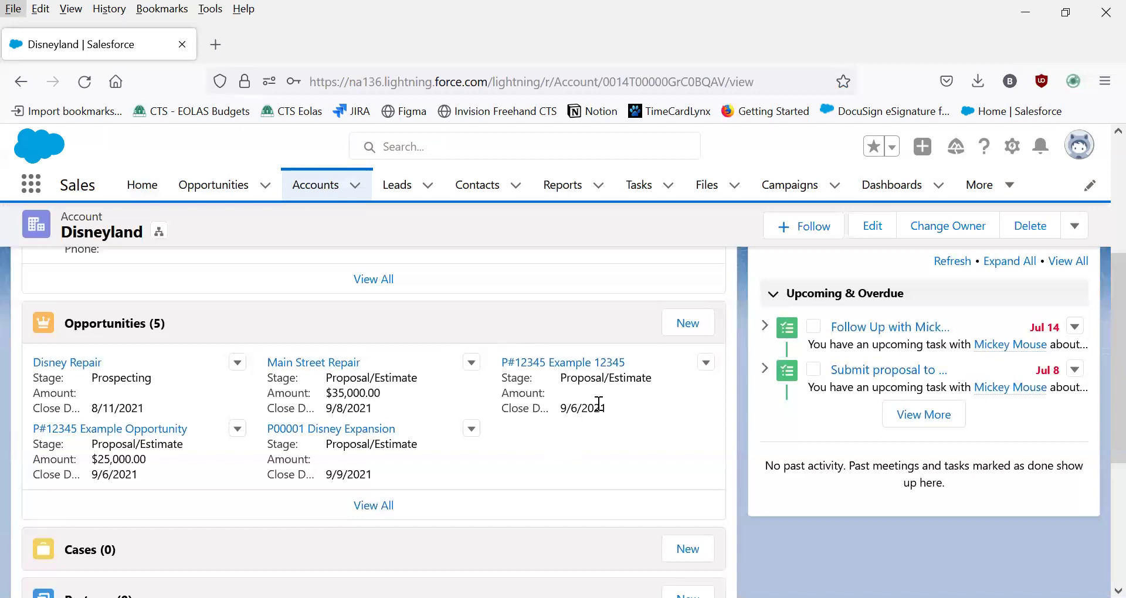
# Start a new Disneyland opportunity named 'Example Opporttunity' with location Anaheim
pyautogui.click(680, 324)
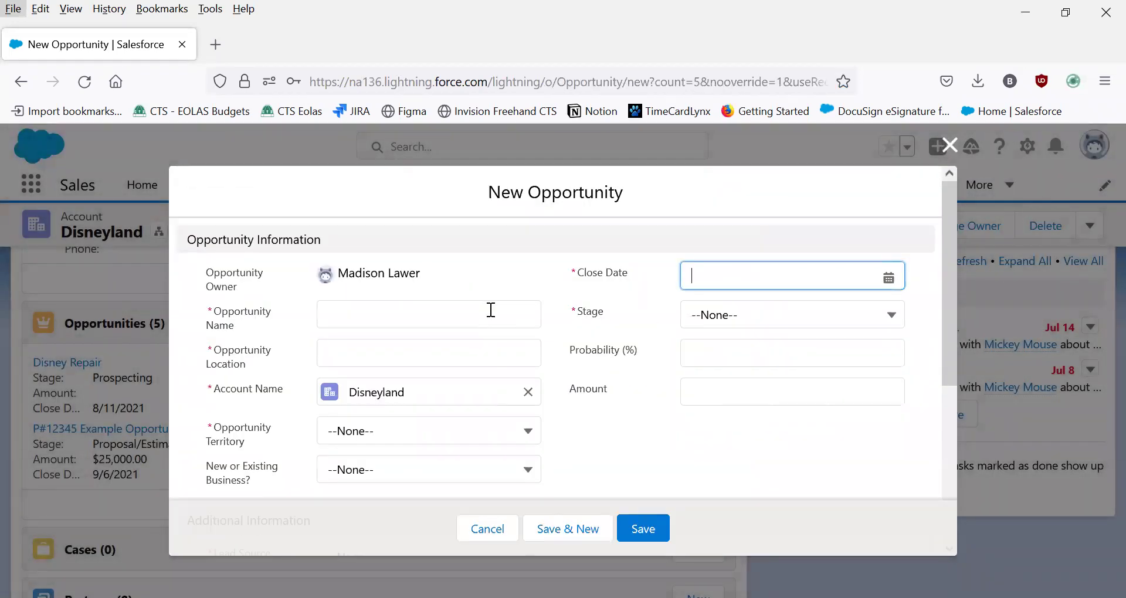
pyautogui.click(491, 310)
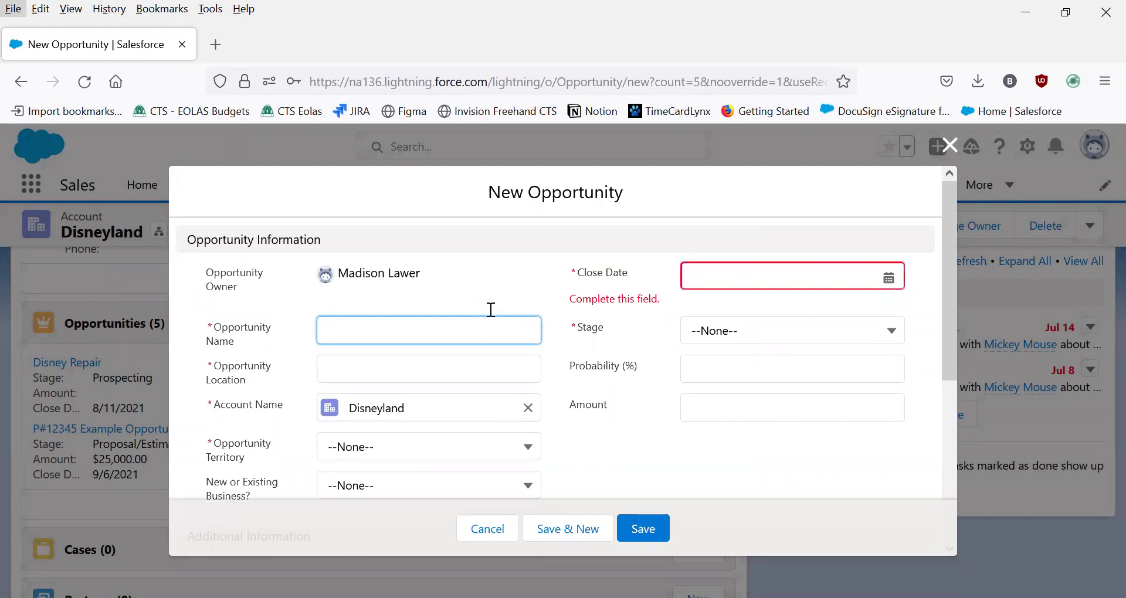
pyautogui.write('Example Opporttunity')
pyautogui.click(415, 372)
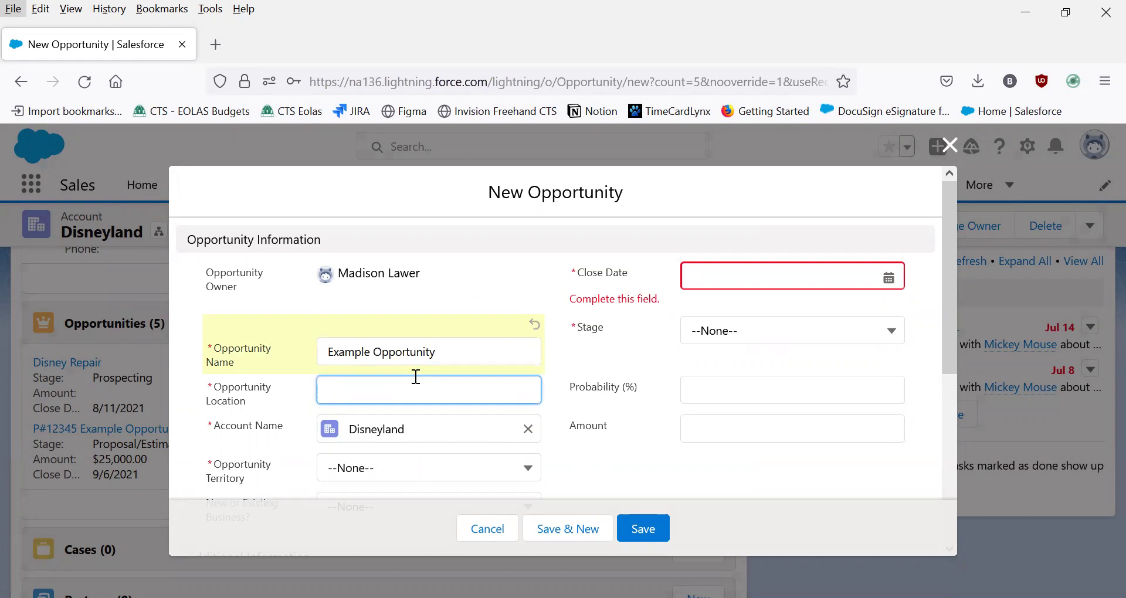
pyautogui.write('Anaheim')
# Set the territory to CTS Pleasanton and mark it as Existing Business
pyautogui.scroll(-1, 433, 440)
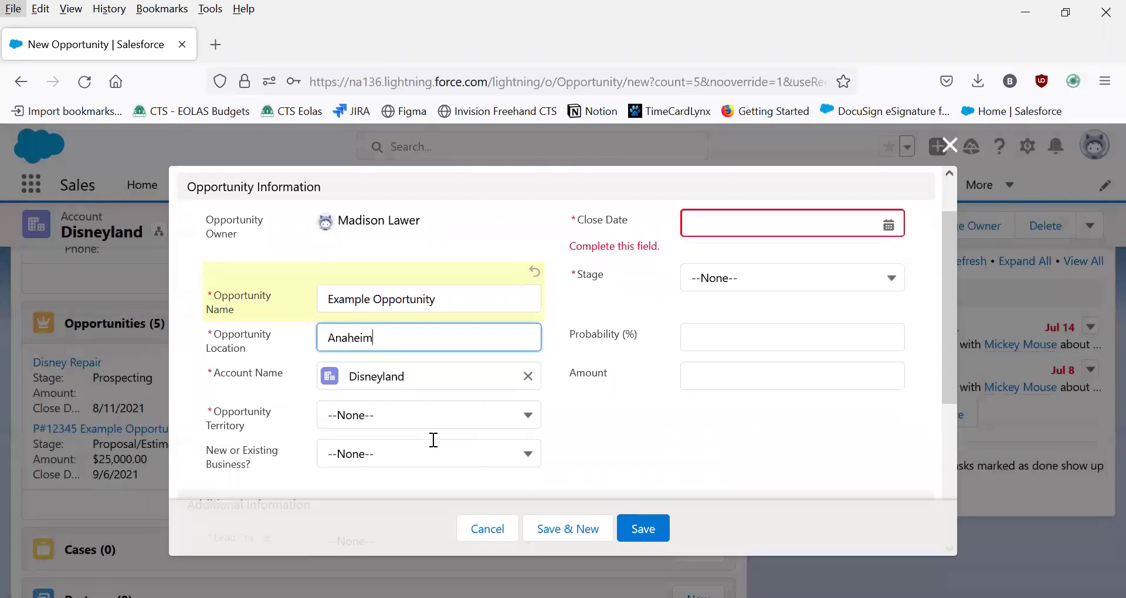
pyautogui.click(385, 417)
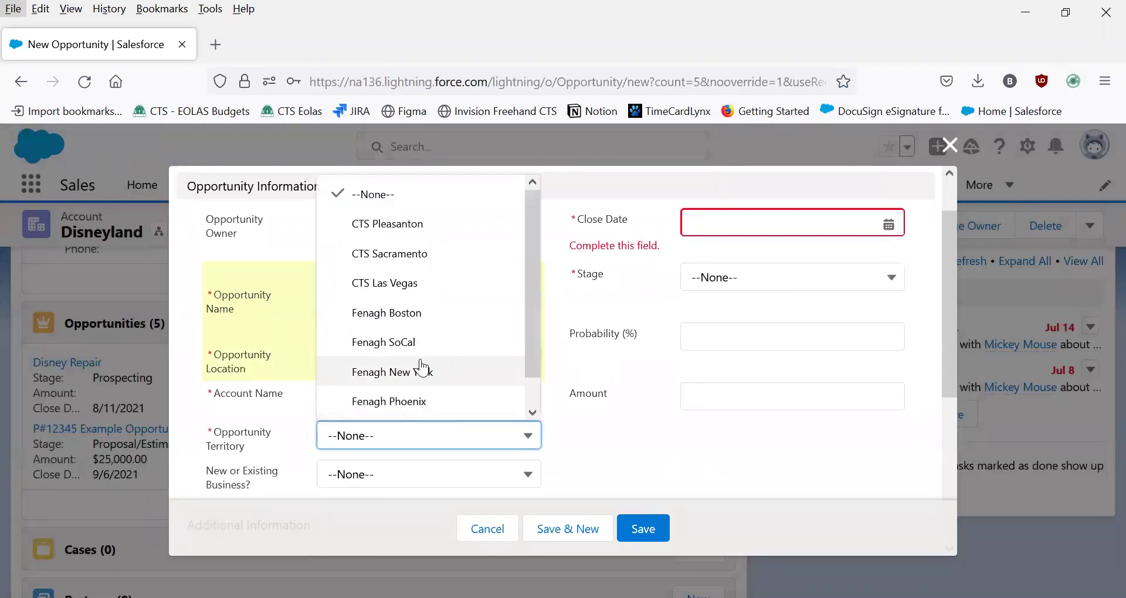
pyautogui.click(438, 235)
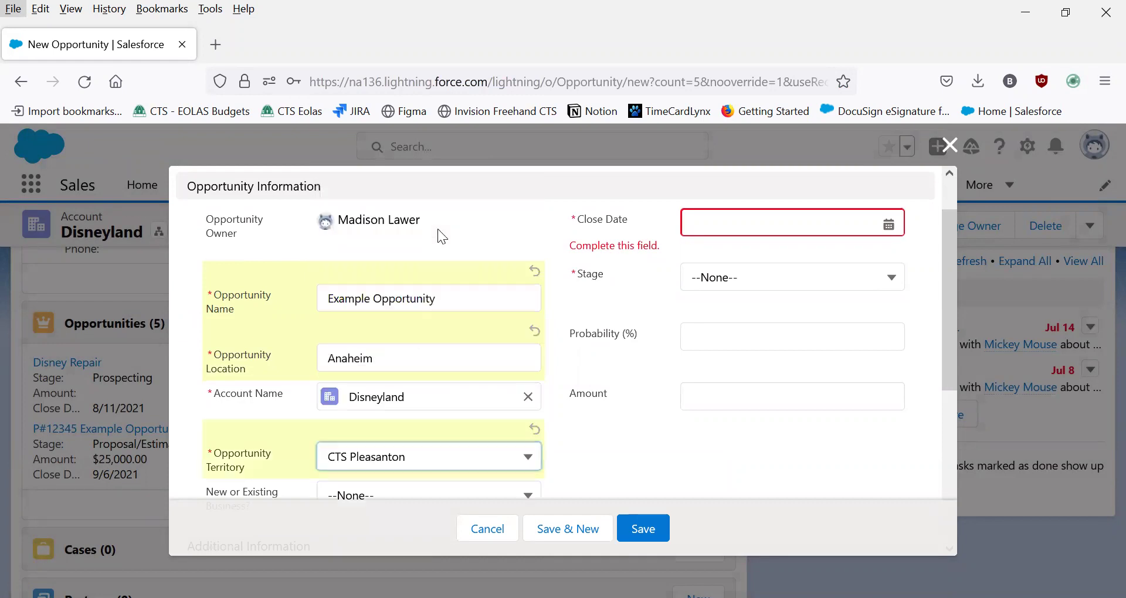
pyautogui.scroll(-1, 610, 434)
pyautogui.scroll(-2, 612, 434)
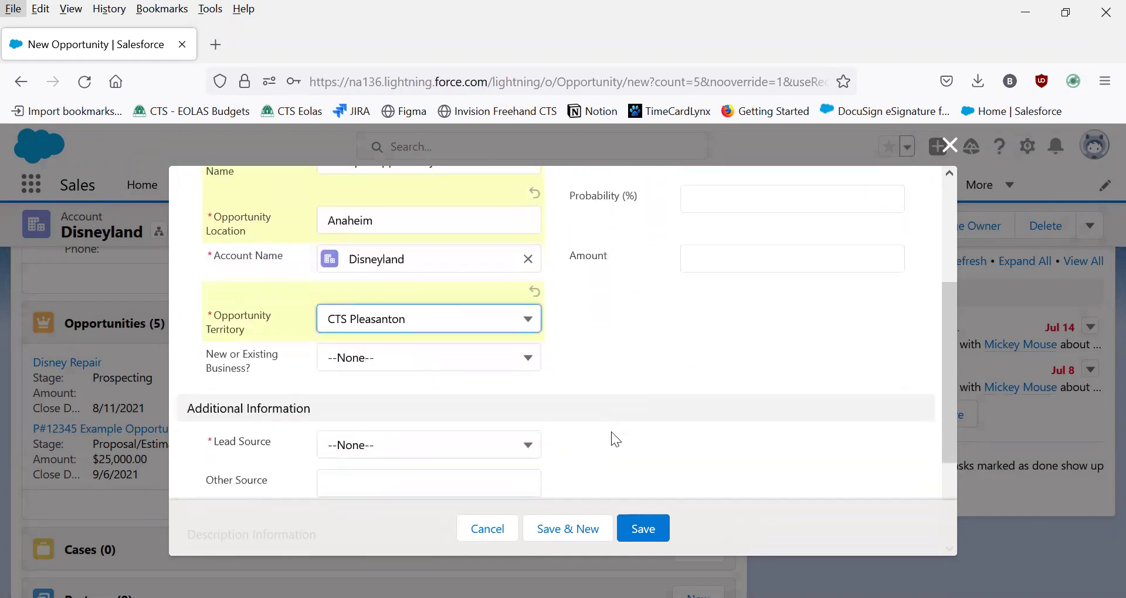
pyautogui.click(531, 357)
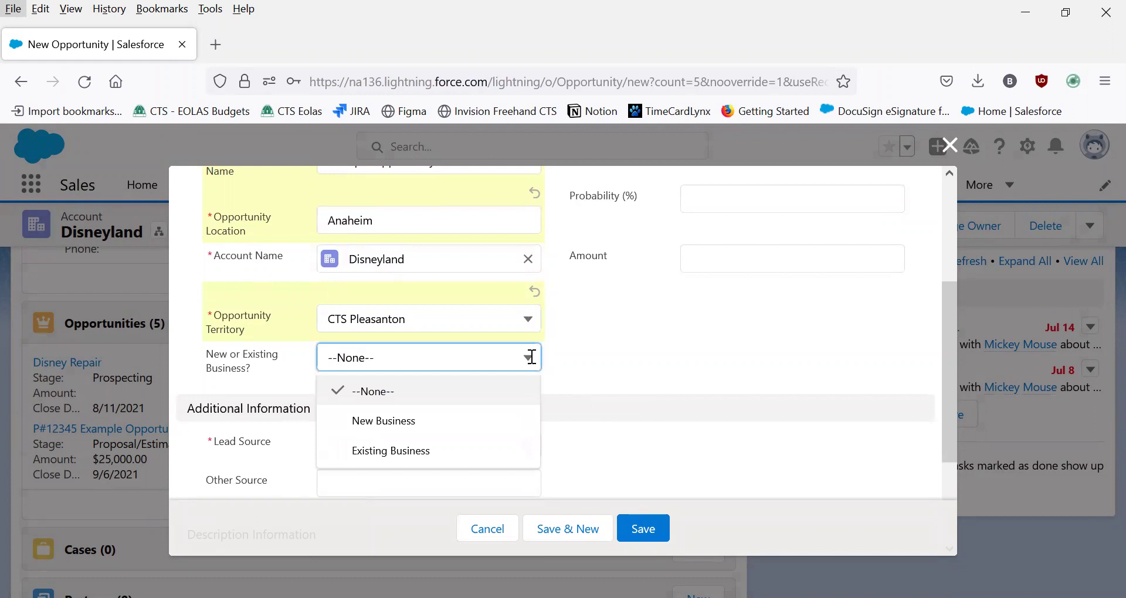
pyautogui.click(475, 450)
pyautogui.scroll(-3, 650, 448)
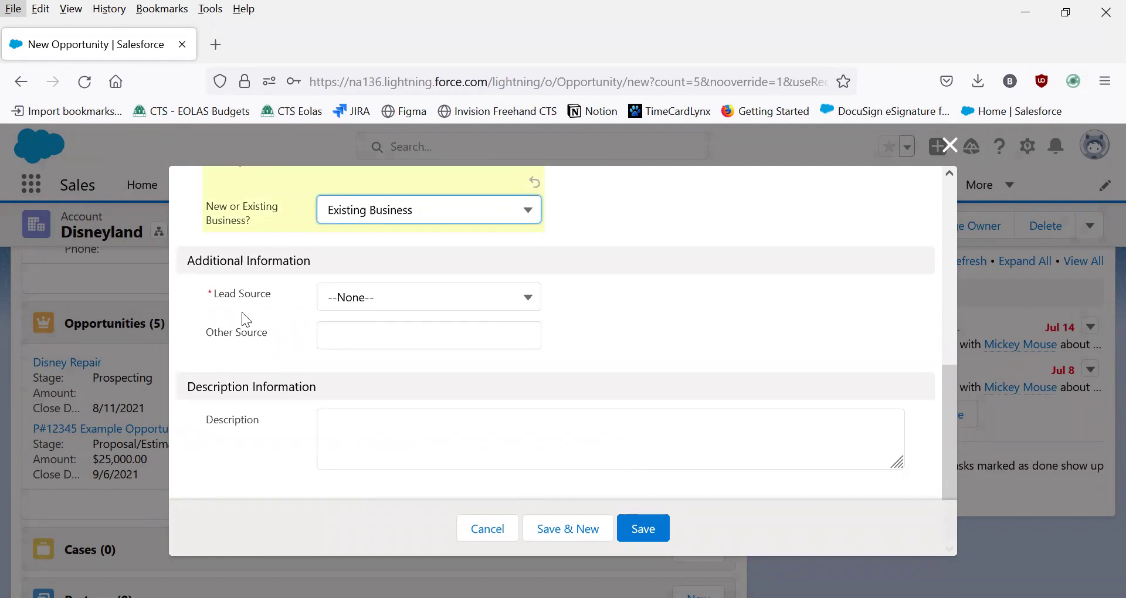
# Set Lead Source to Other with 'other information' as the other source
pyautogui.click(421, 297)
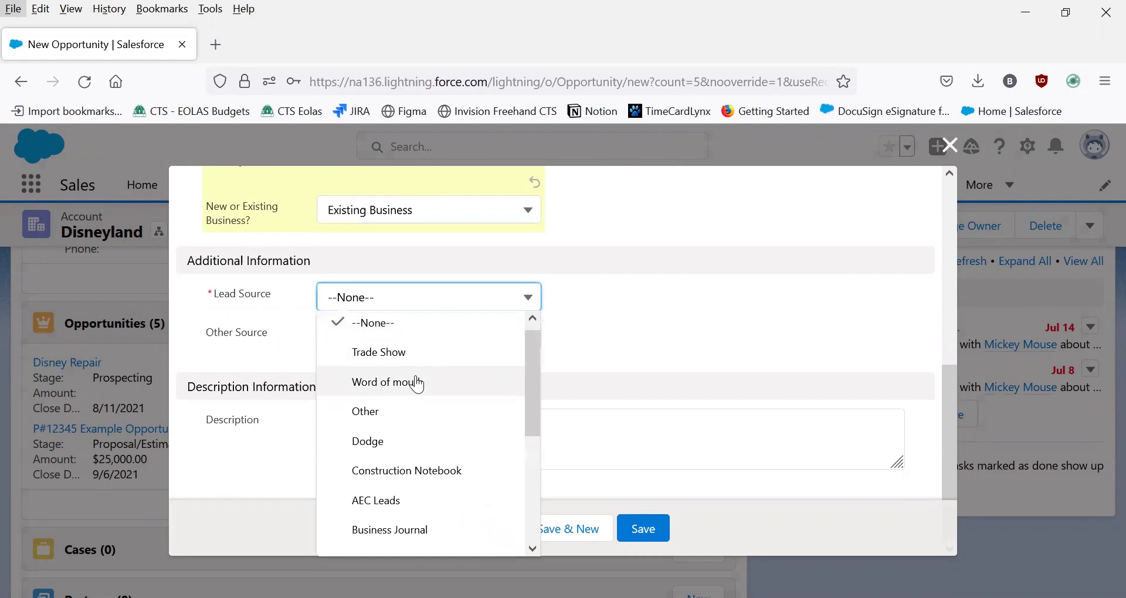
pyautogui.scroll(-5, 417, 384)
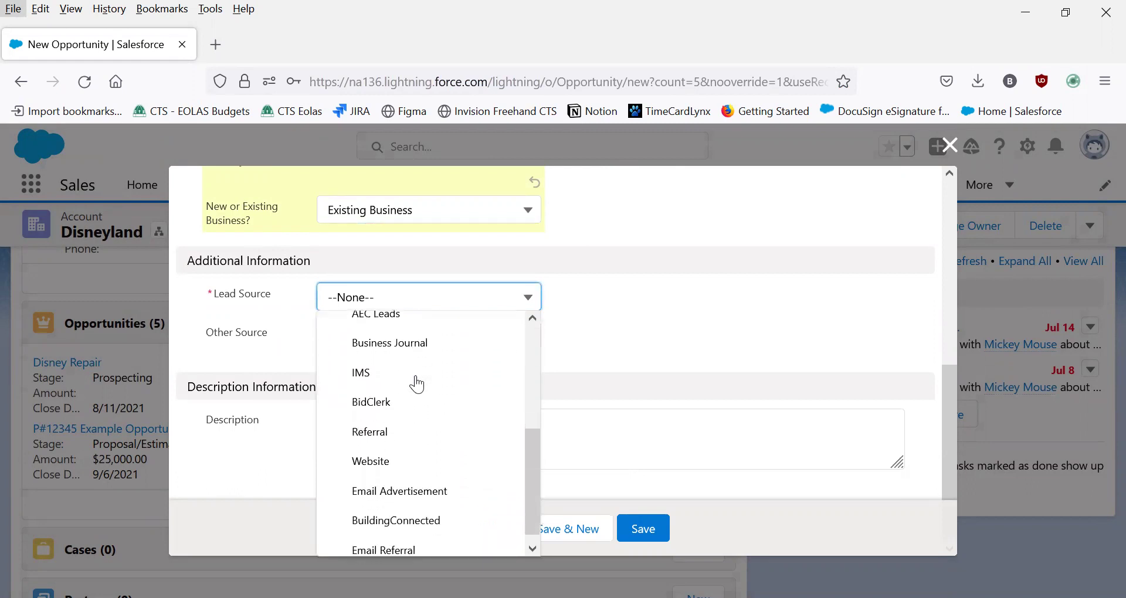
pyautogui.scroll(-1, 417, 384)
pyautogui.scroll(5, 417, 384)
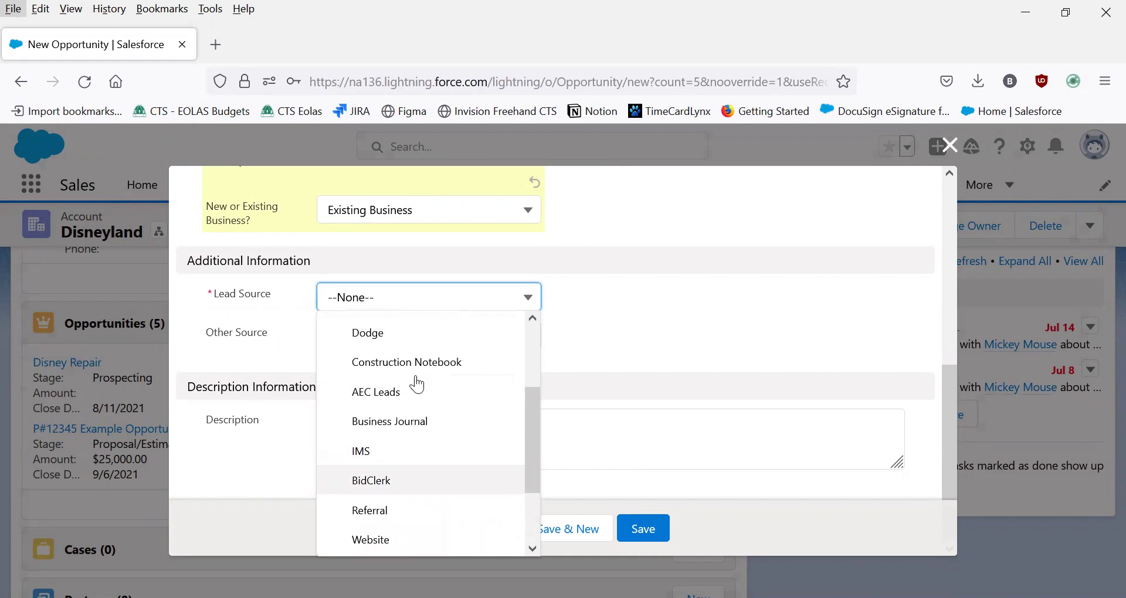
pyautogui.click(385, 354)
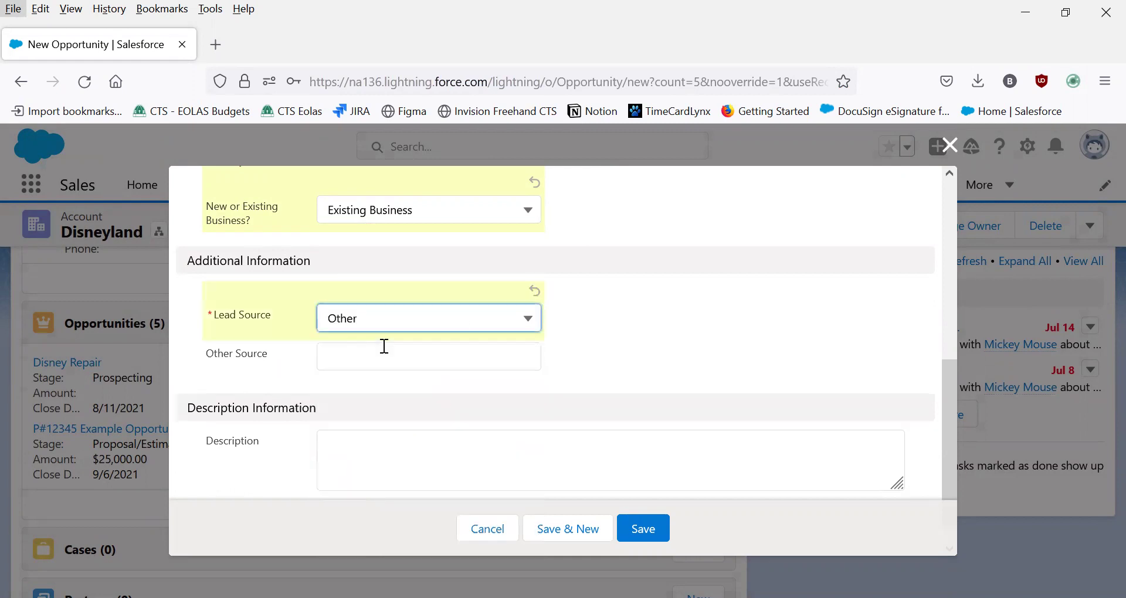
pyautogui.click(390, 357)
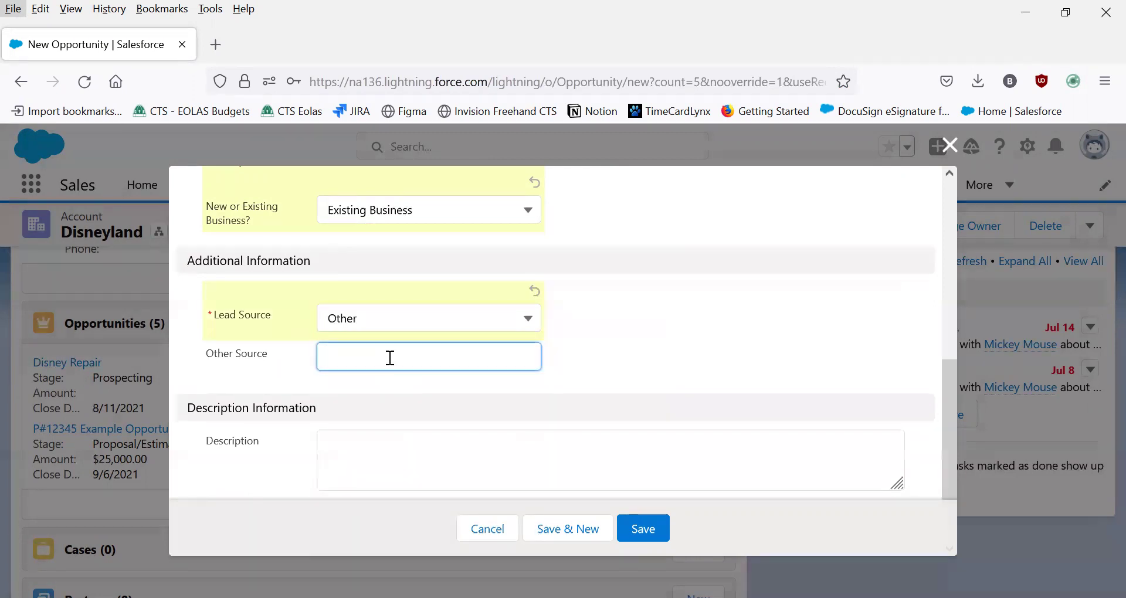
pyautogui.write('other information')
# Enter the description 'square footage, levels,' and return to the top of the form
pyautogui.click(431, 476)
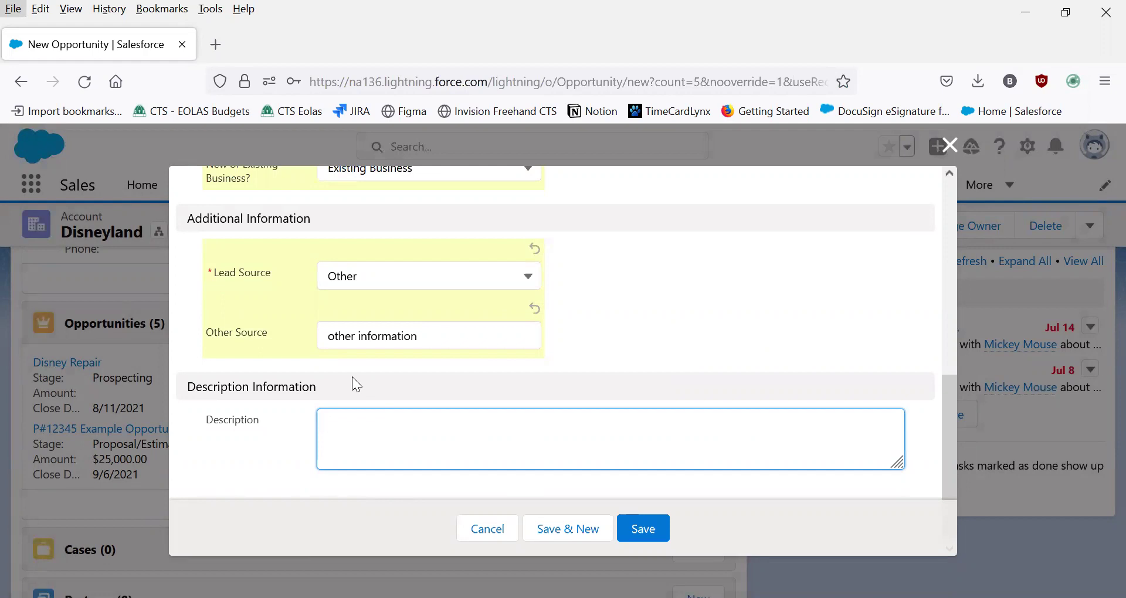
pyautogui.write('square footage, levels,')
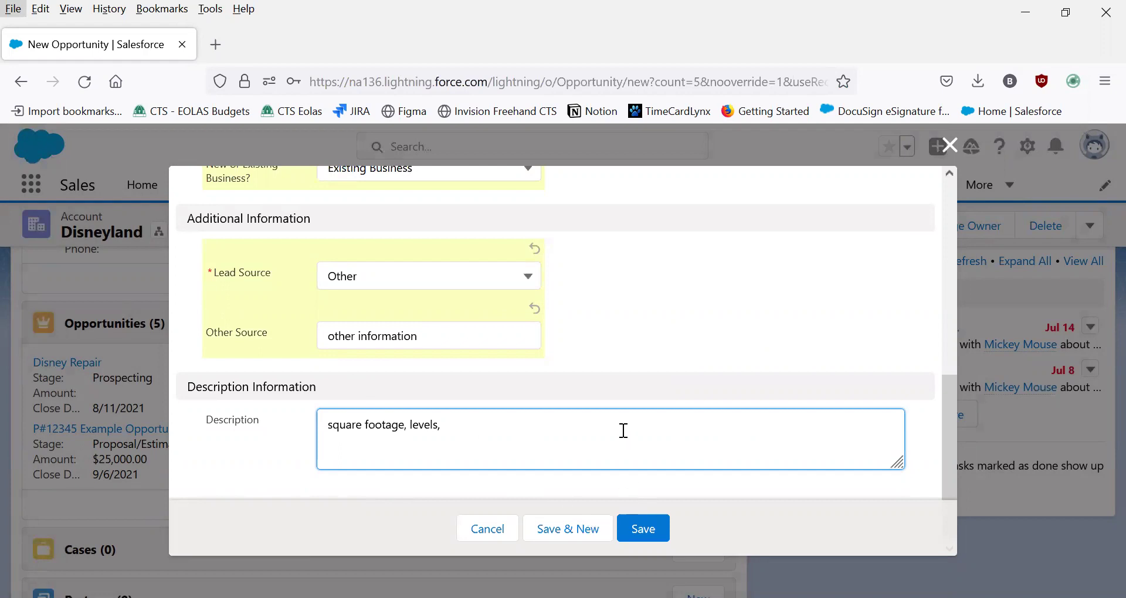
pyautogui.scroll(5, 618, 422)
pyautogui.scroll(2, 617, 424)
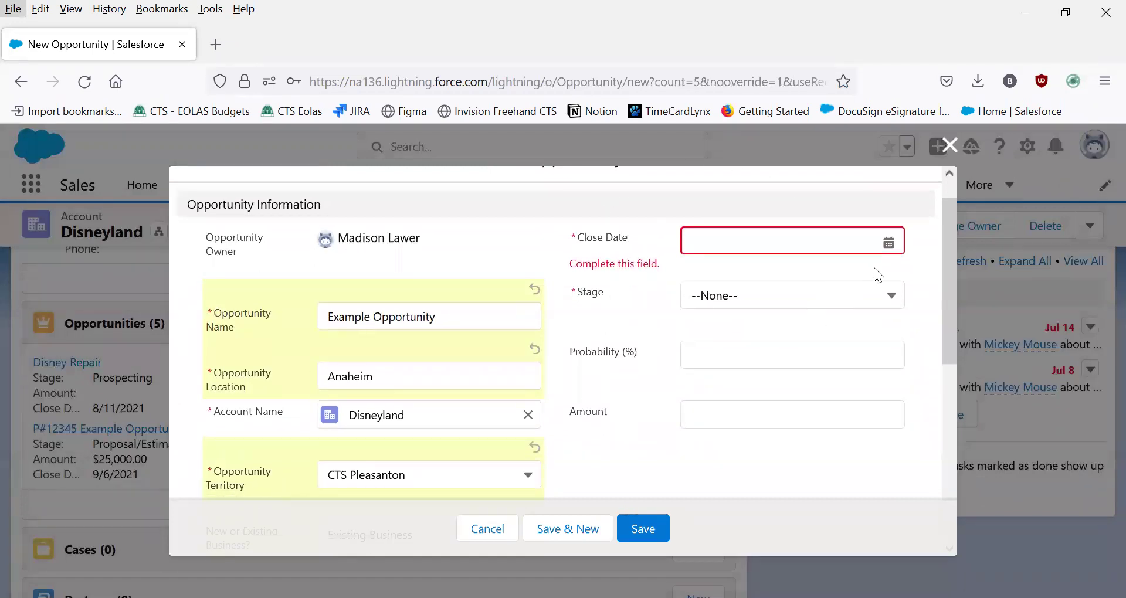
# Set the close date to November 10, 2021 from the calendar
pyautogui.click(889, 243)
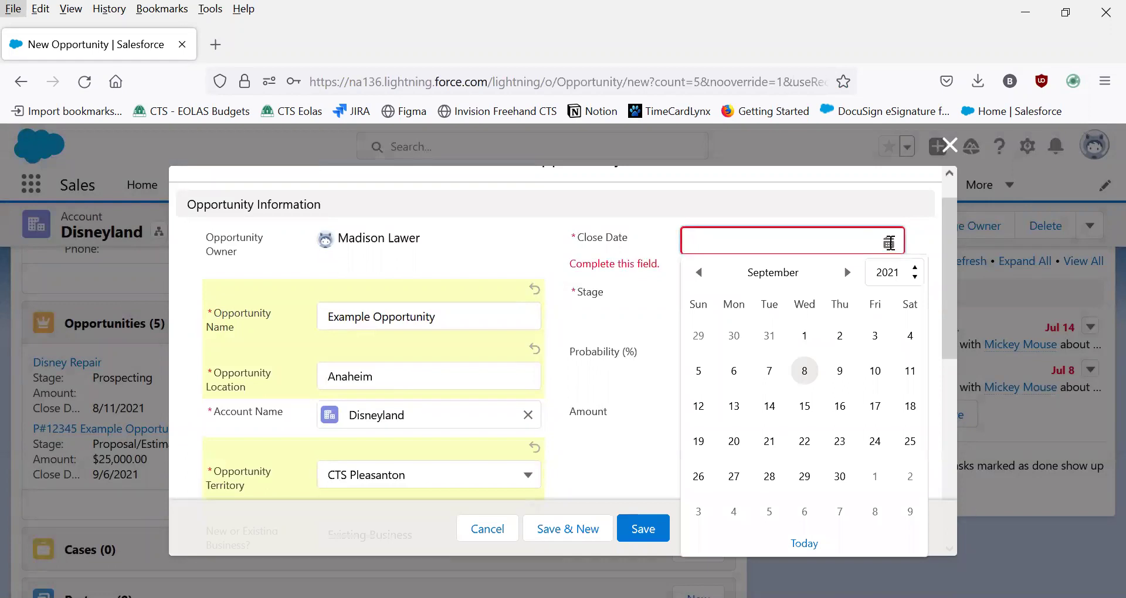
pyautogui.click(845, 278)
pyautogui.click(846, 274)
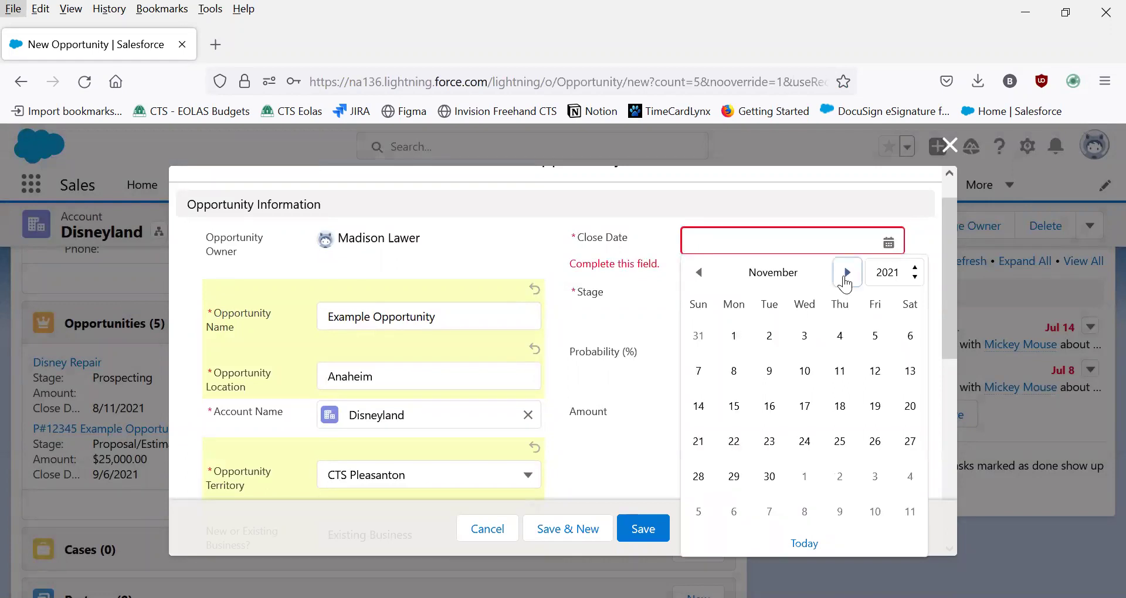
pyautogui.click(808, 374)
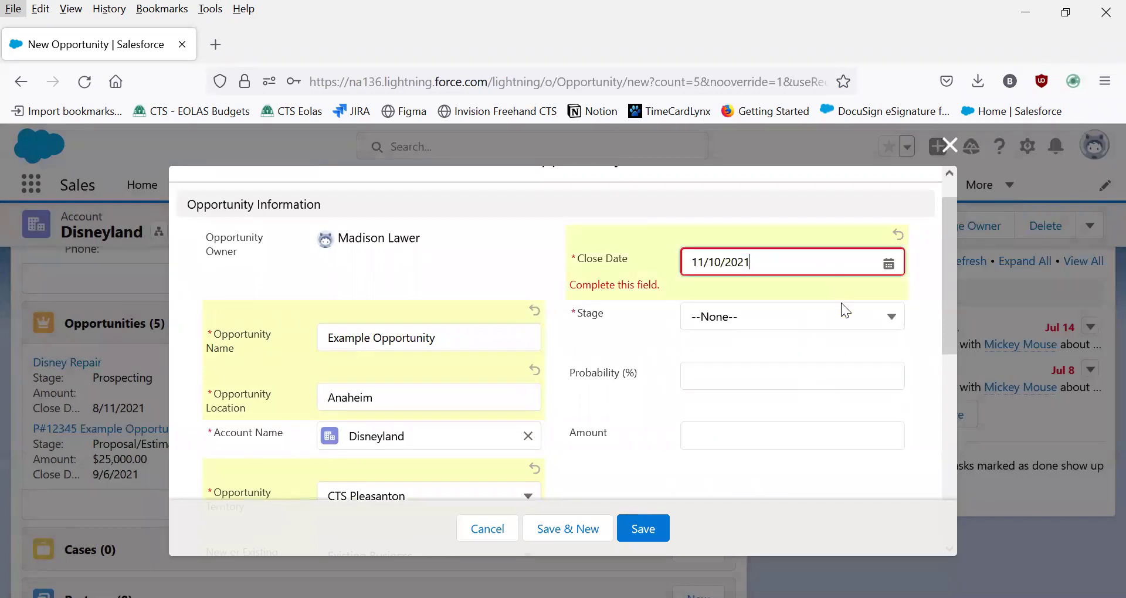
# Set the stage to Proposal/Estimate, which fills probability with 30%
pyautogui.press('Tab')
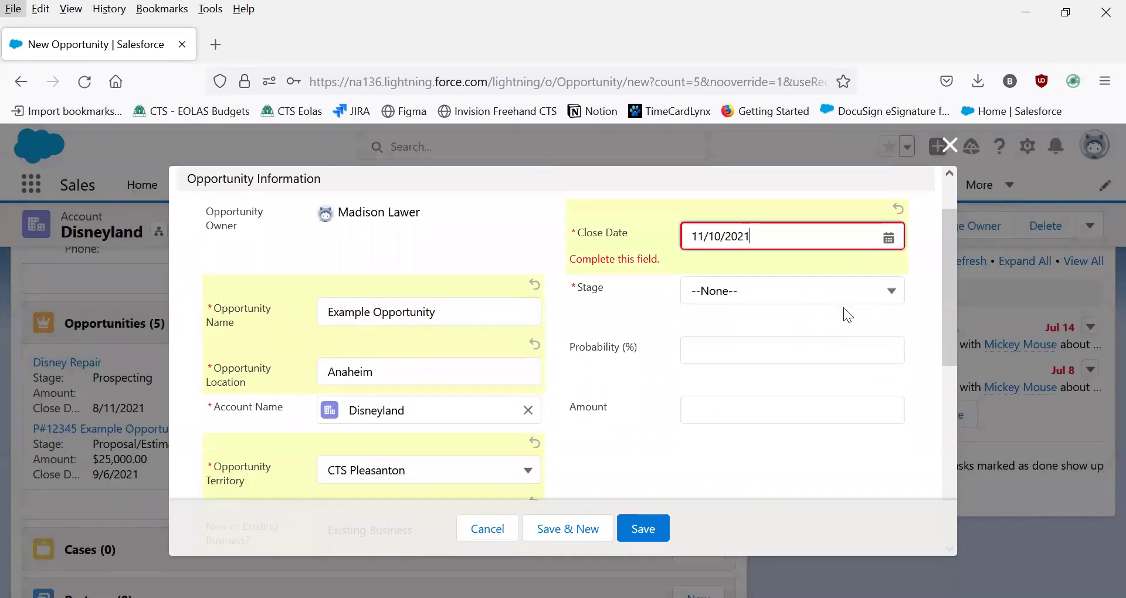
pyautogui.click(895, 281)
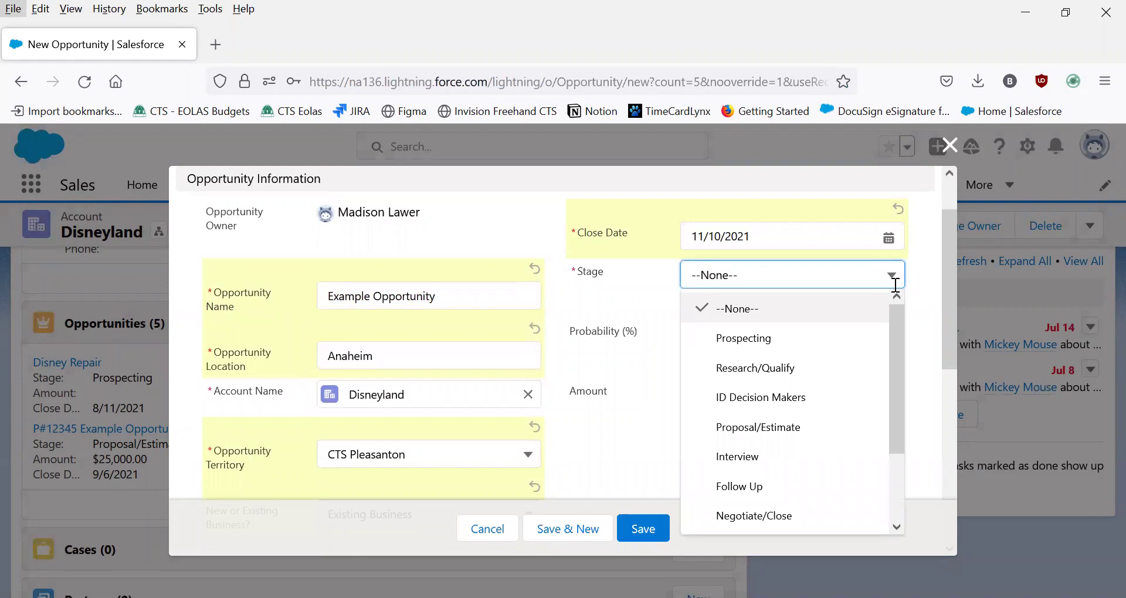
pyautogui.click(775, 433)
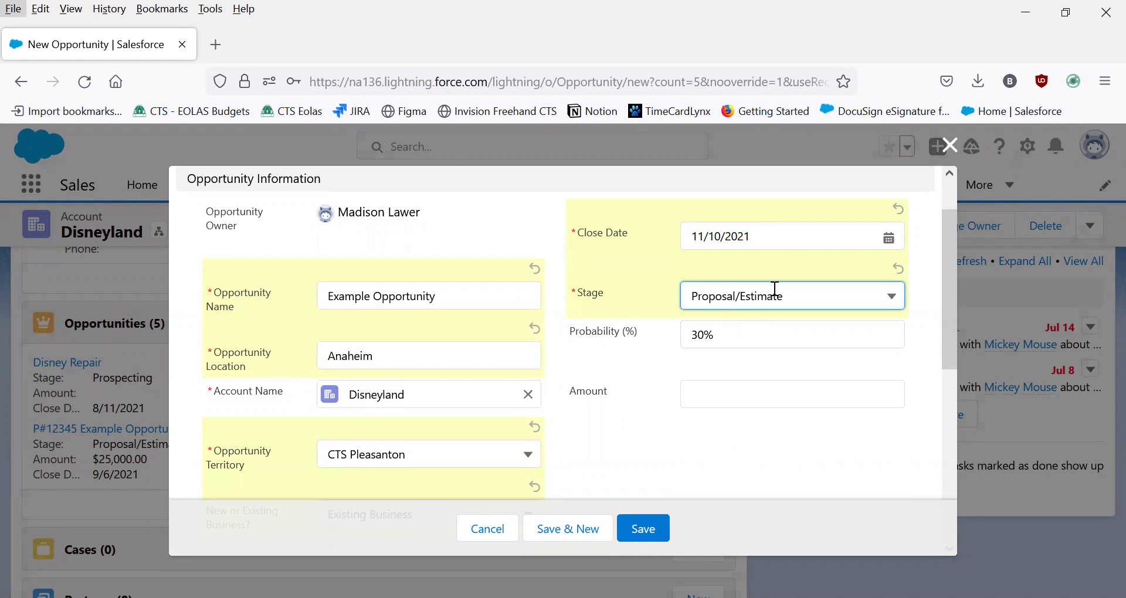
pyautogui.scroll(1, 778, 321)
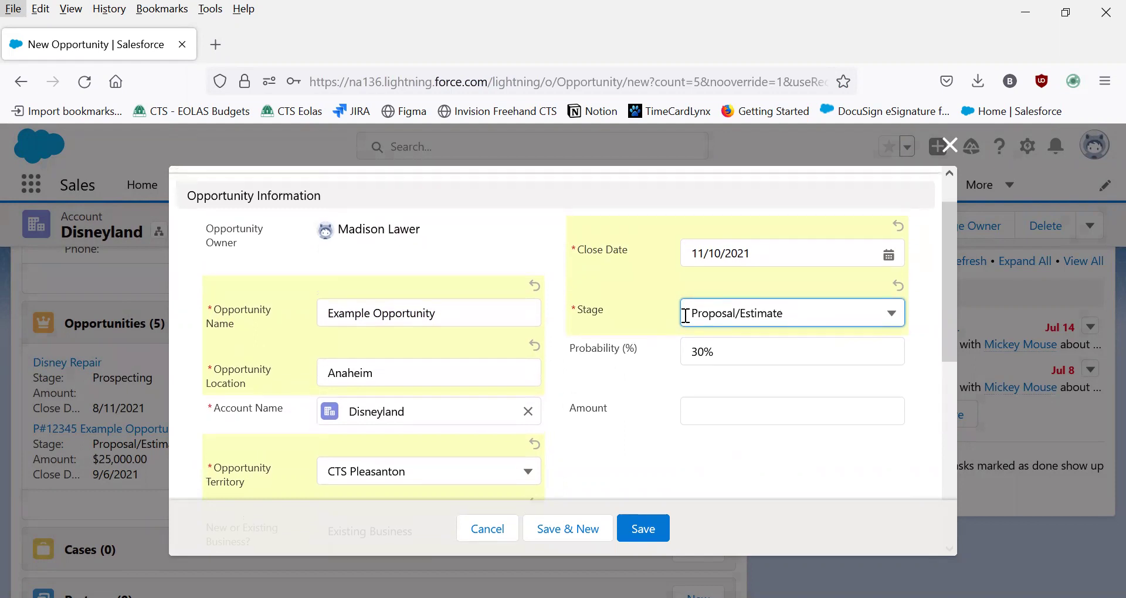
# Prefix the opportunity name with 'PXXXX' and enter an amount of 25,000
pyautogui.click(323, 315)
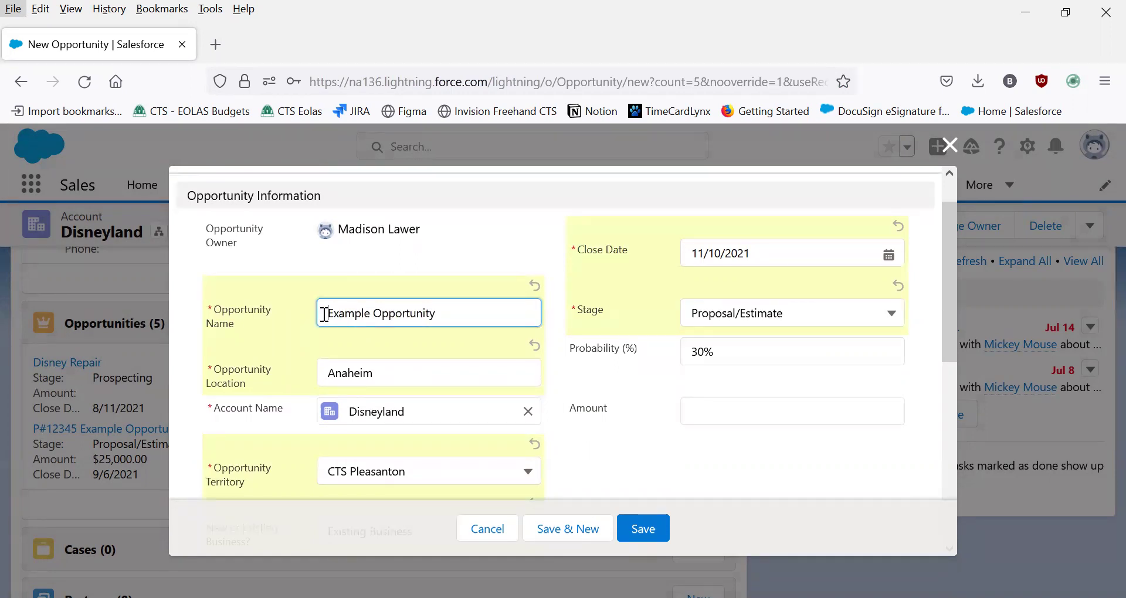
pyautogui.write('P')
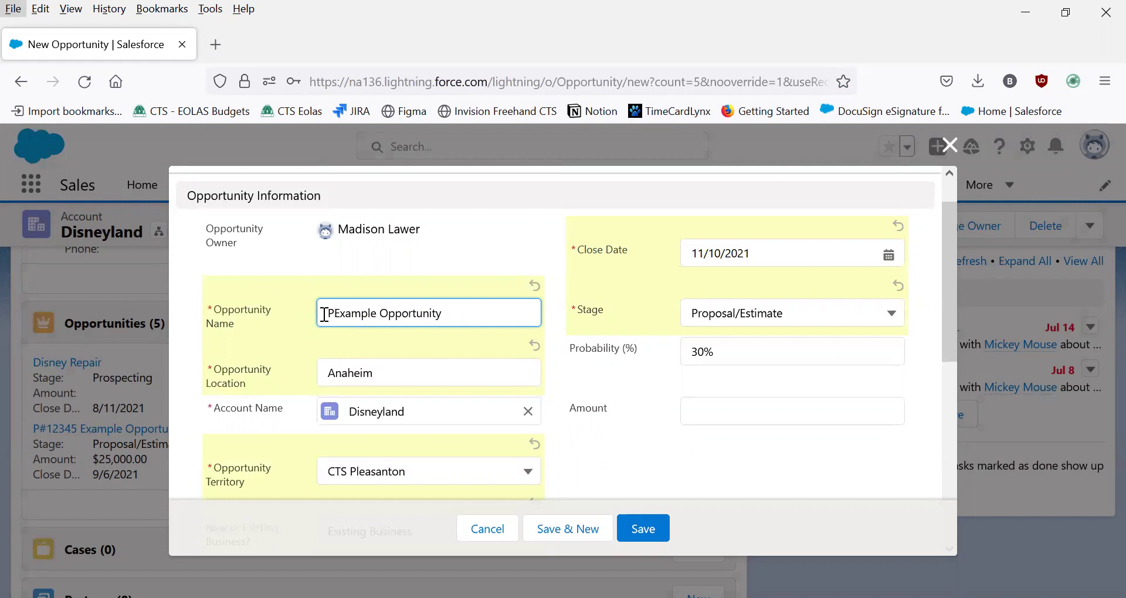
pyautogui.write('XXXX')
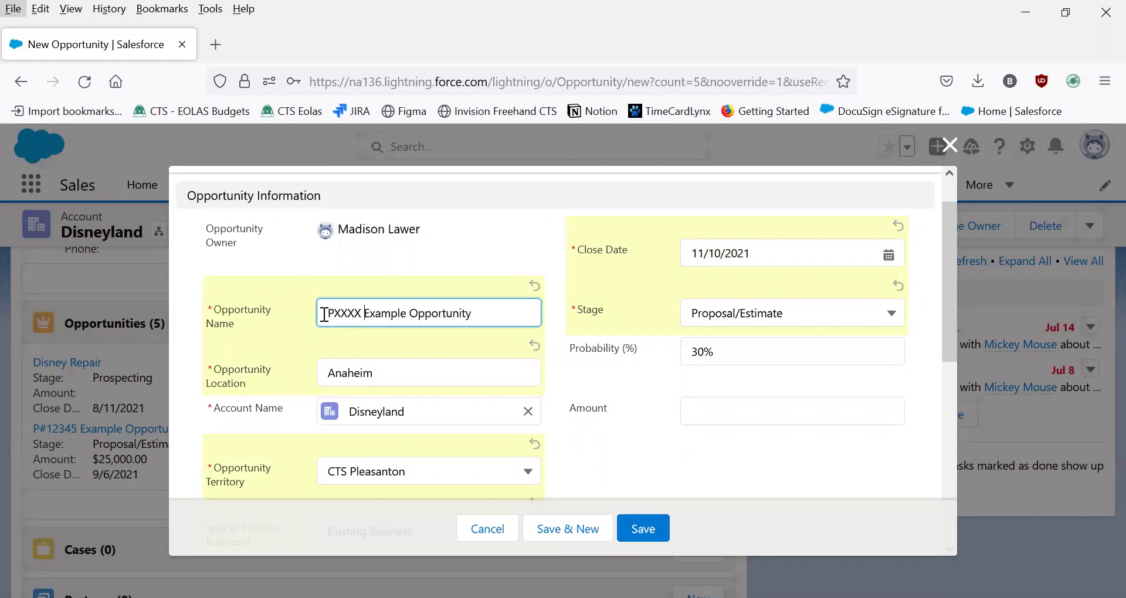
pyautogui.click(734, 413)
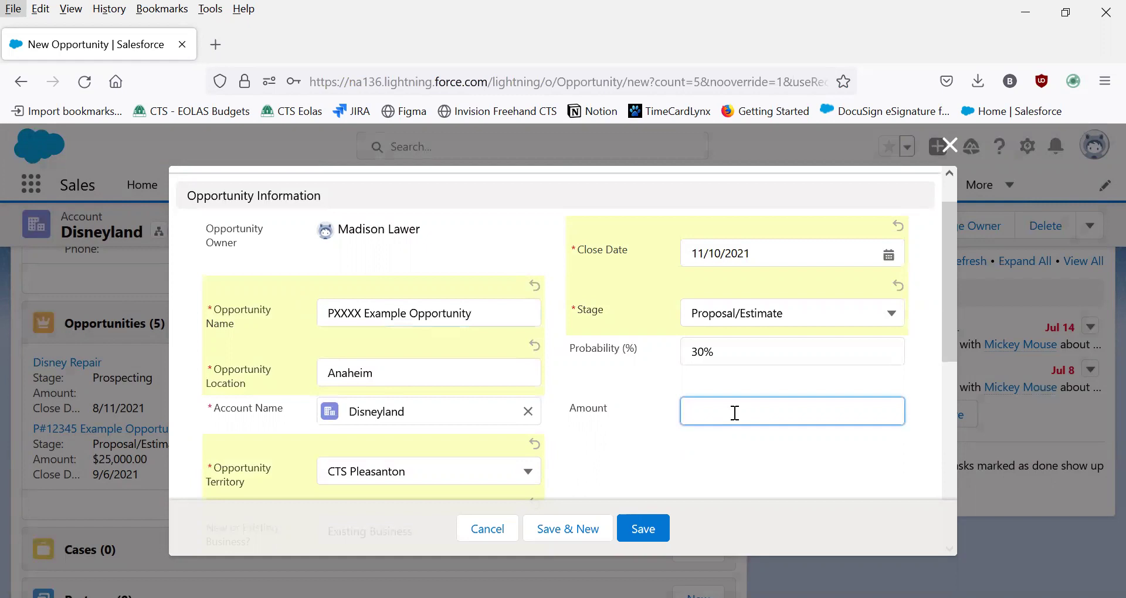
pyautogui.scroll(-3, 734, 410)
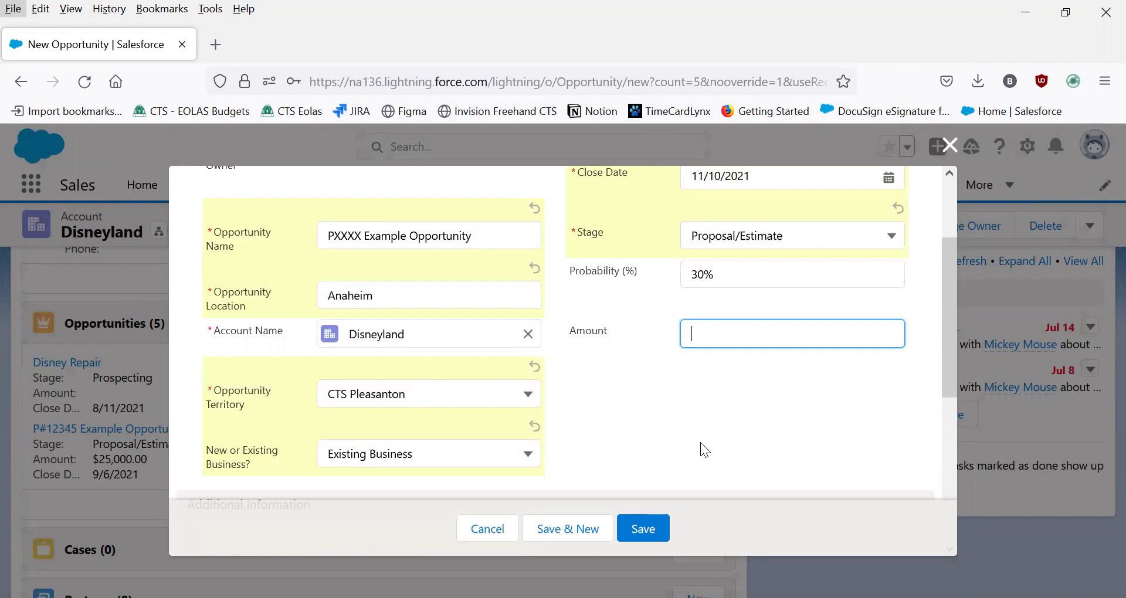
pyautogui.write('25,000')
pyautogui.click(651, 421)
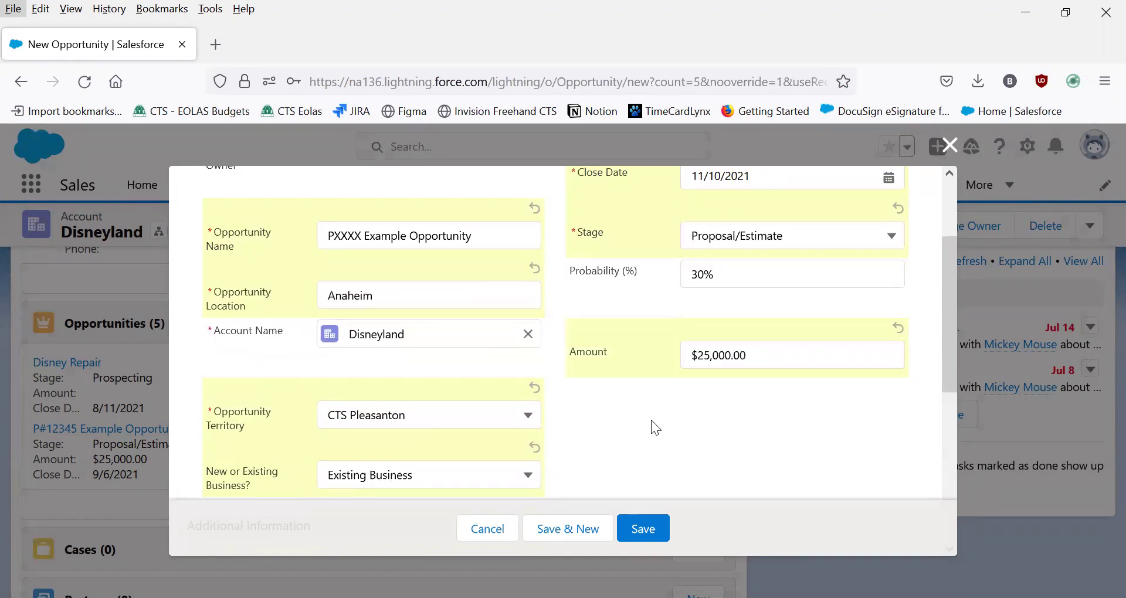
# Save the opportunity and check it in Disneyland's Opportunities list
pyautogui.click(652, 530)
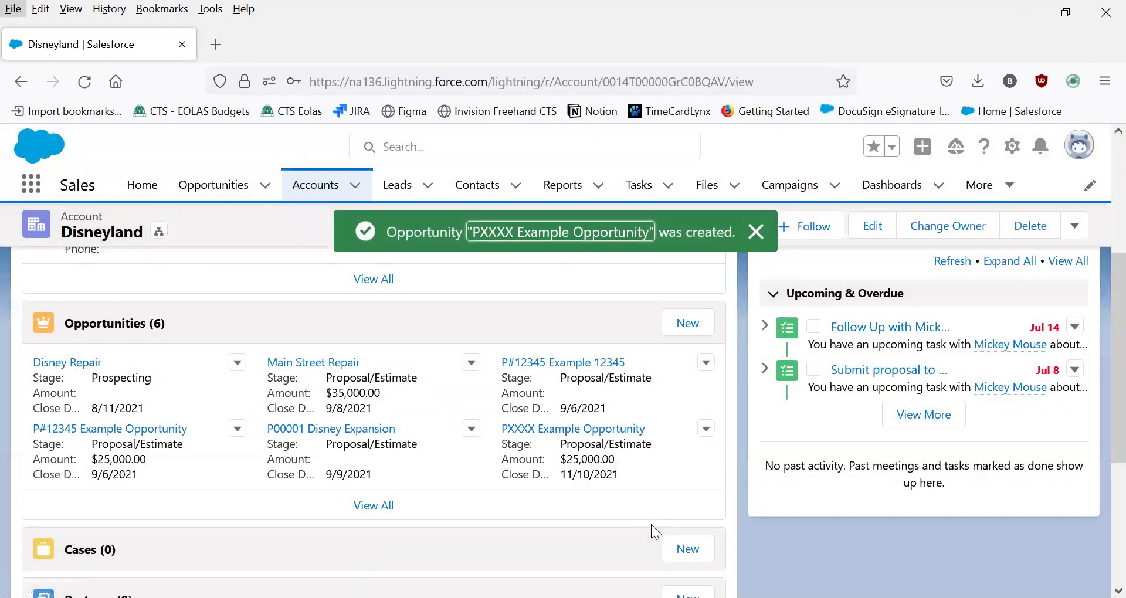
pyautogui.scroll(-1, 651, 524)
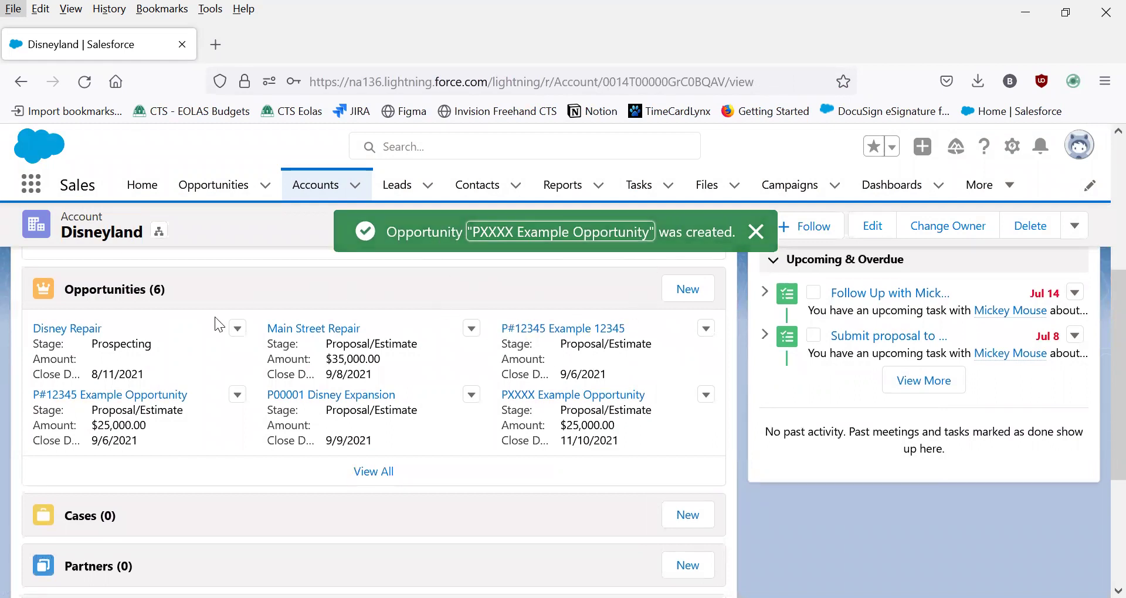
# Open the PXXXX Example Opportunity record and review its stage and history
pyautogui.click(569, 396)
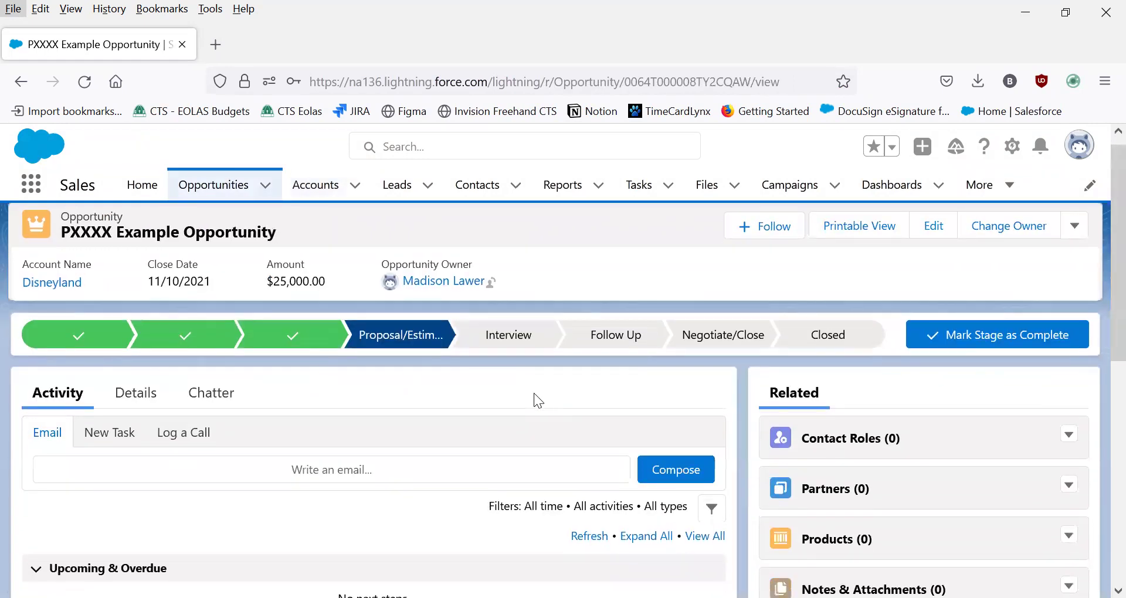
pyautogui.scroll(-1, 534, 393)
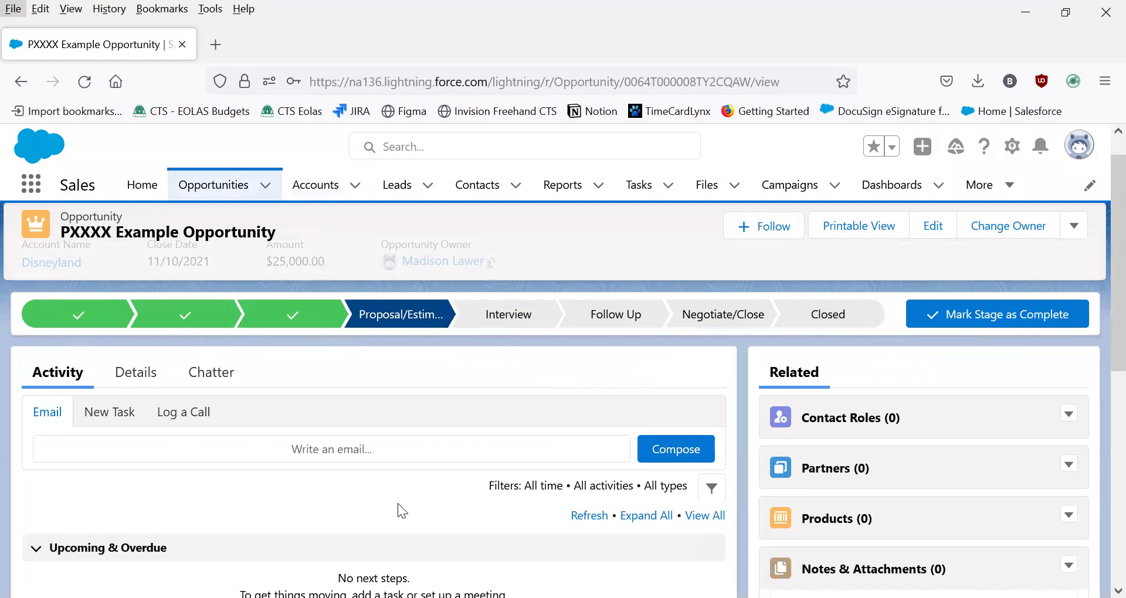
pyautogui.scroll(-5, 398, 509)
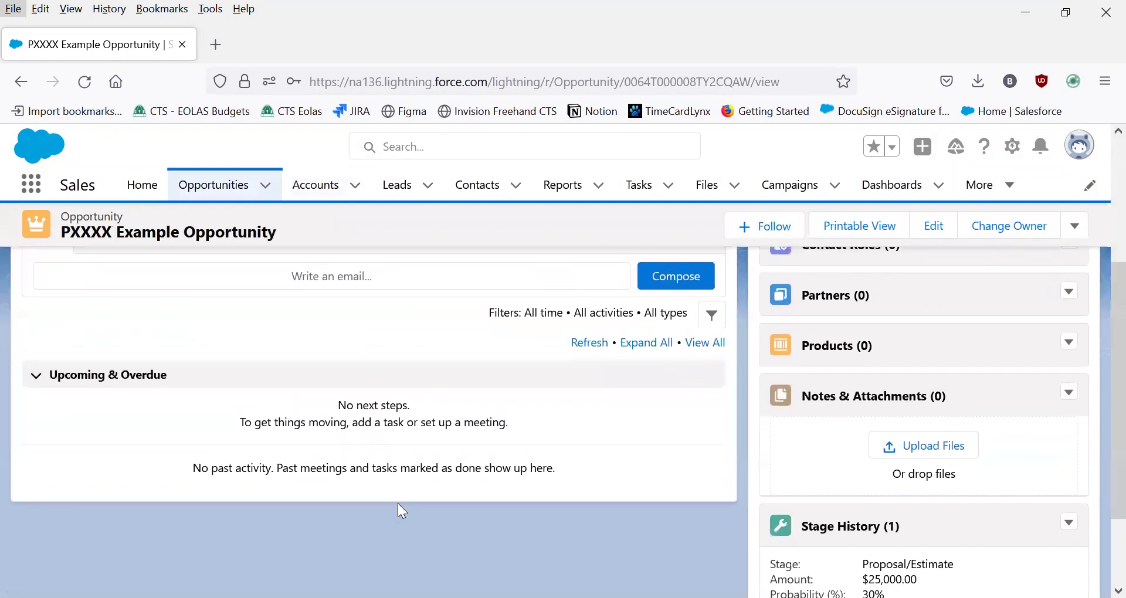